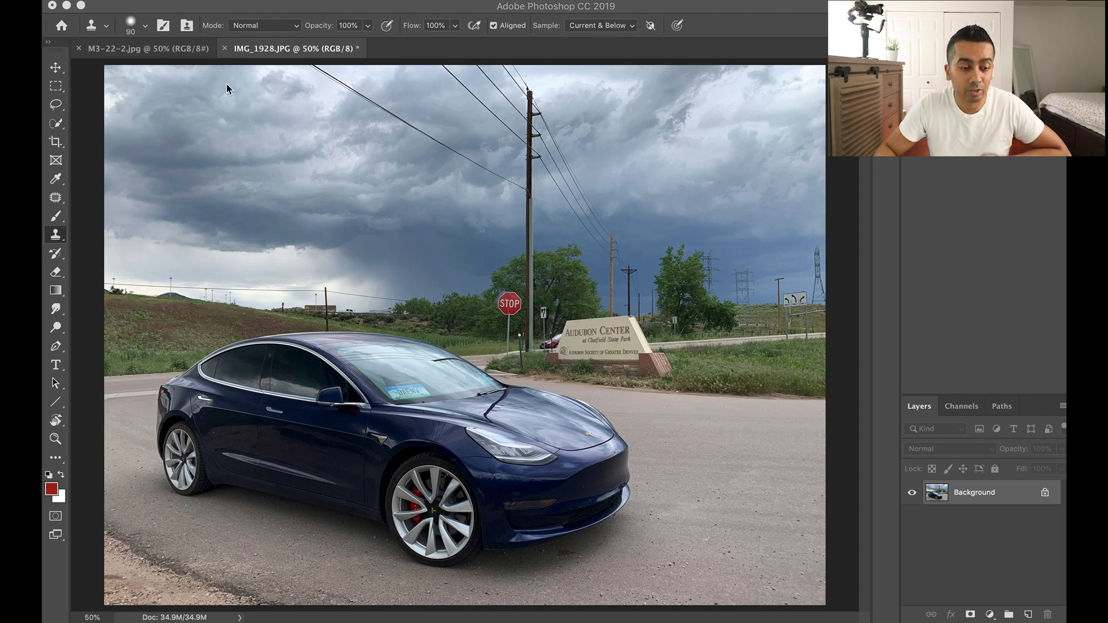
Compare the retouched photo M3-22-2.jpg with the original IMG_1928.JPG, ending on the original
click(174, 56)
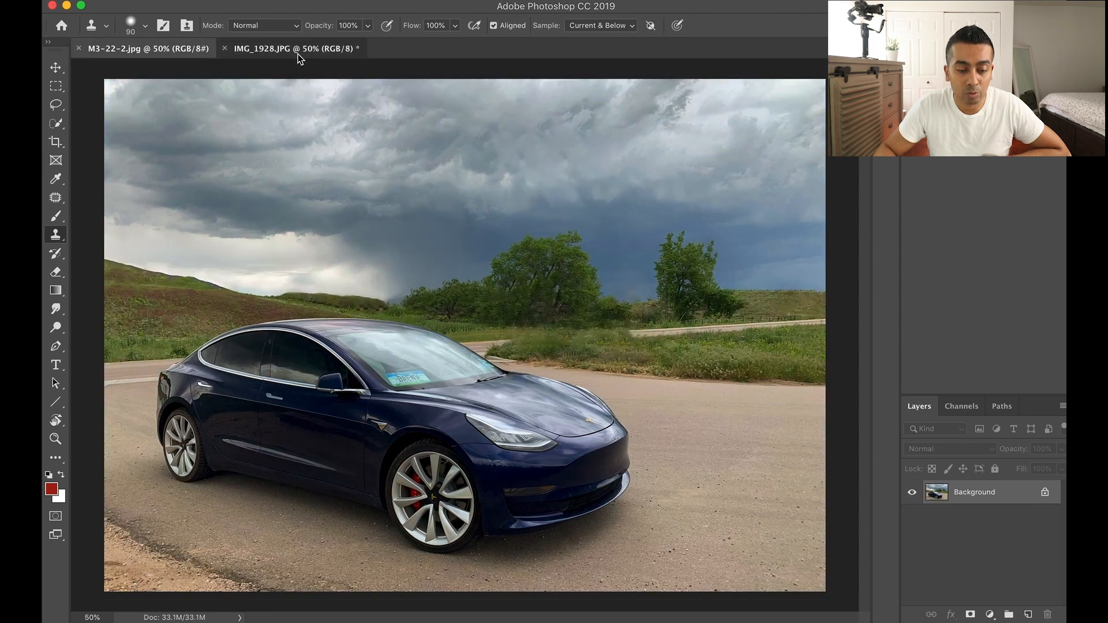
click(298, 55)
click(167, 53)
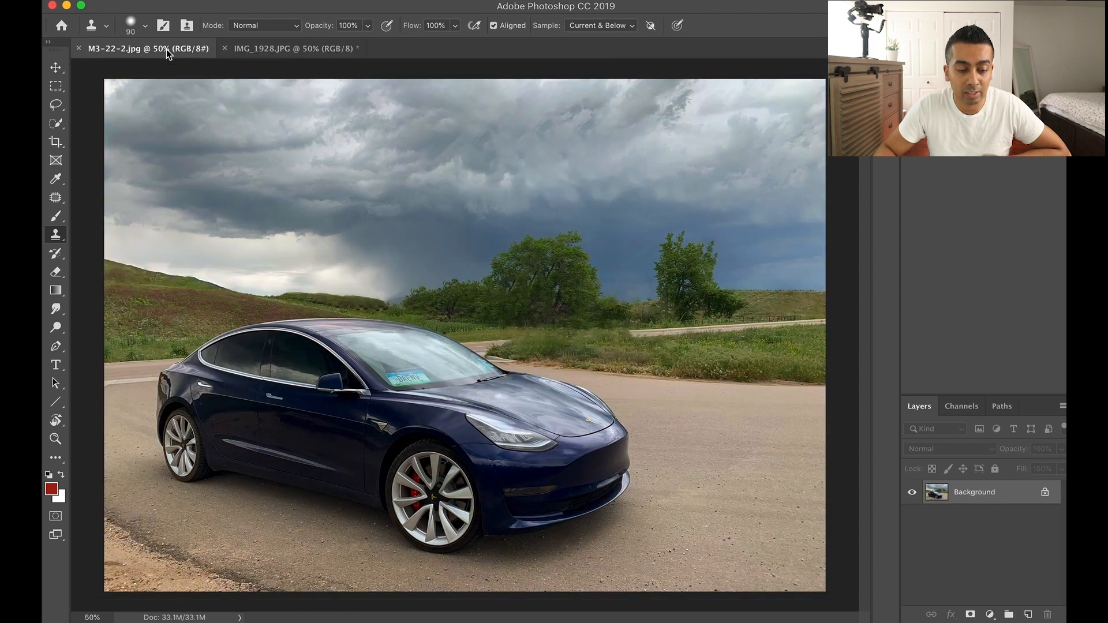
click(303, 57)
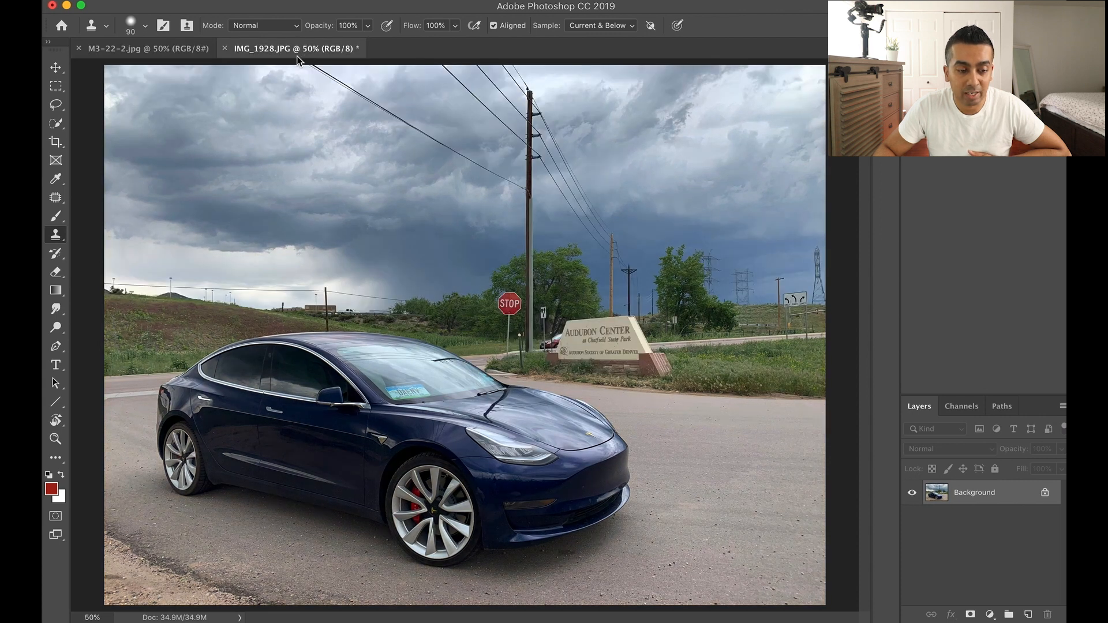
click(150, 49)
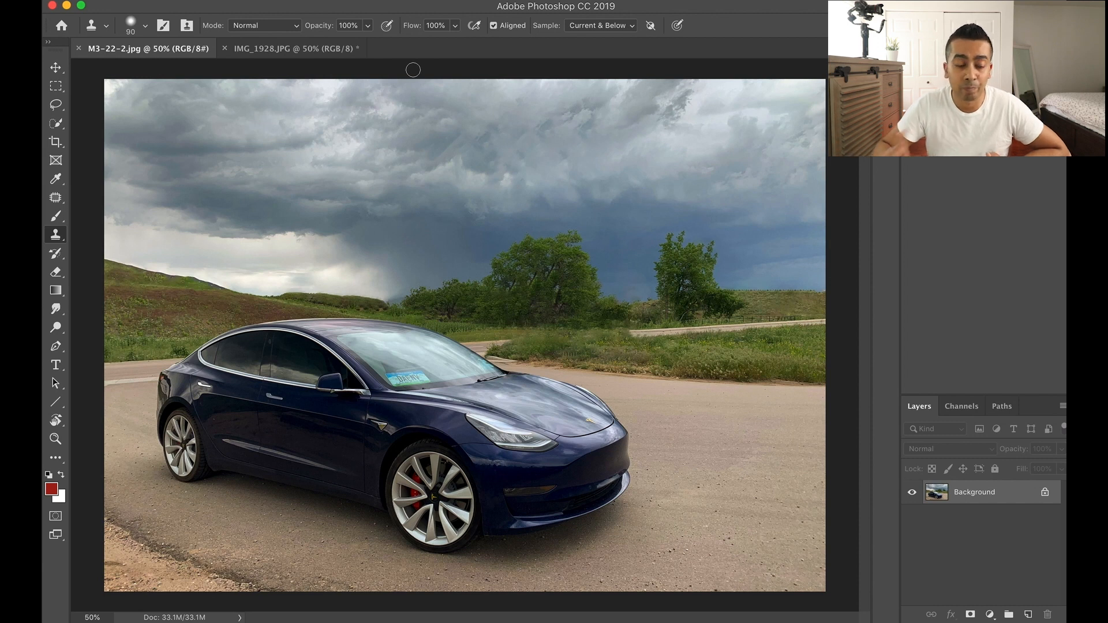
click(282, 50)
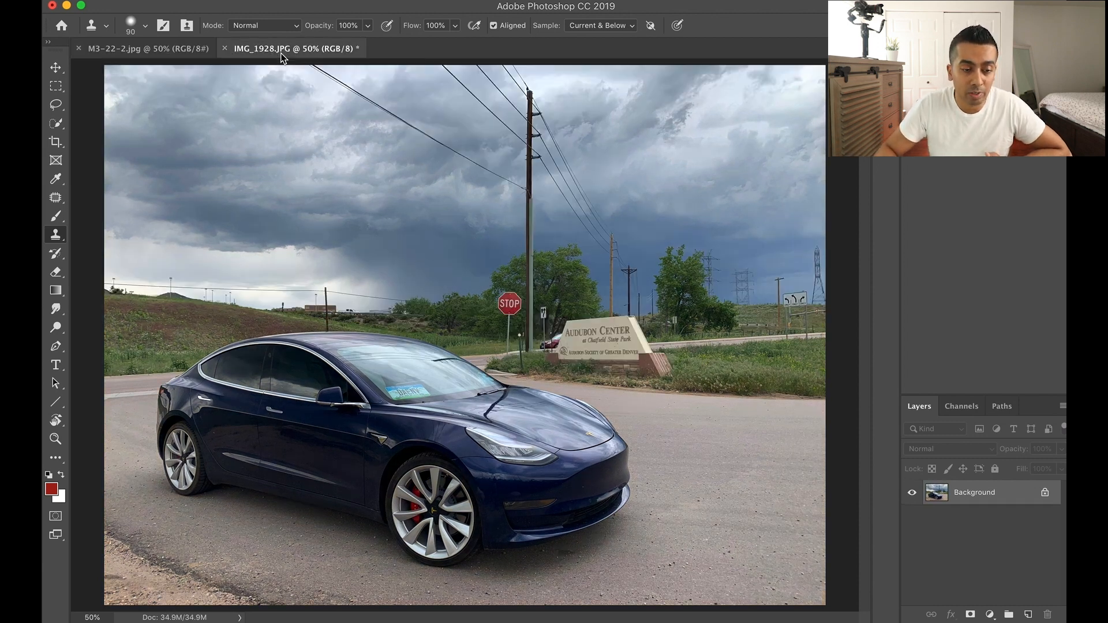
Duplicate the Background layer as Background copy and add an empty layer above it
right_click(981, 495)
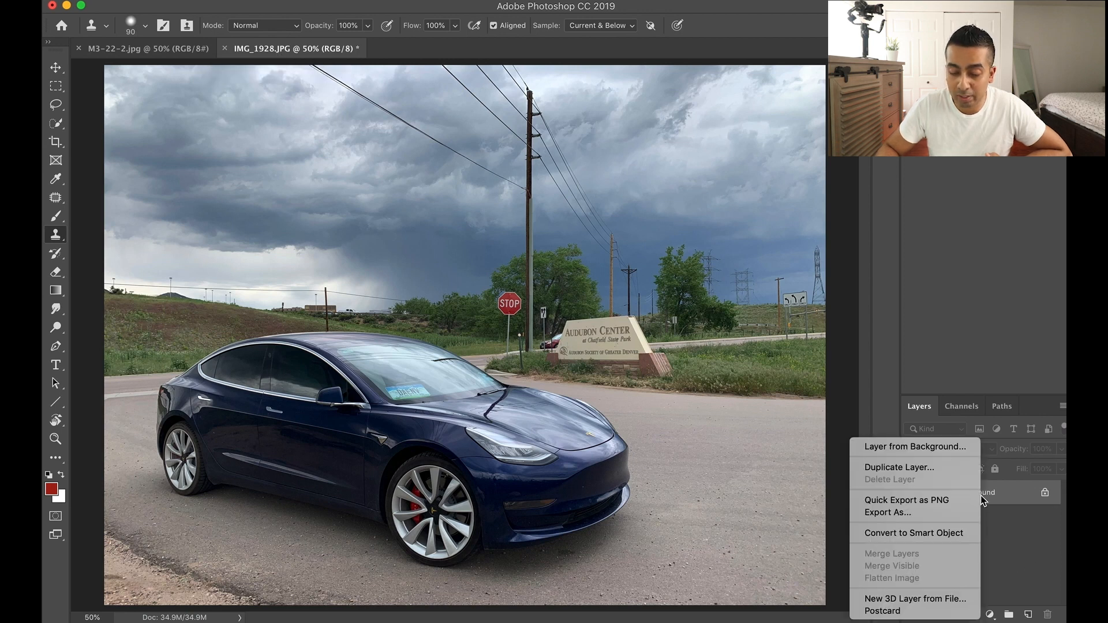
click(959, 468)
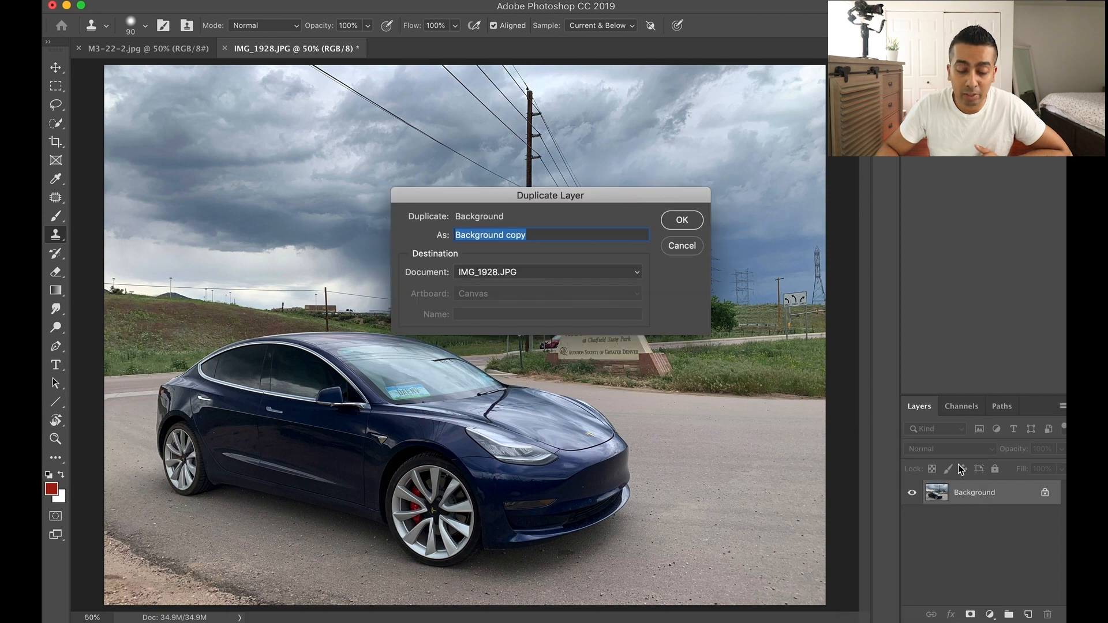
click(680, 221)
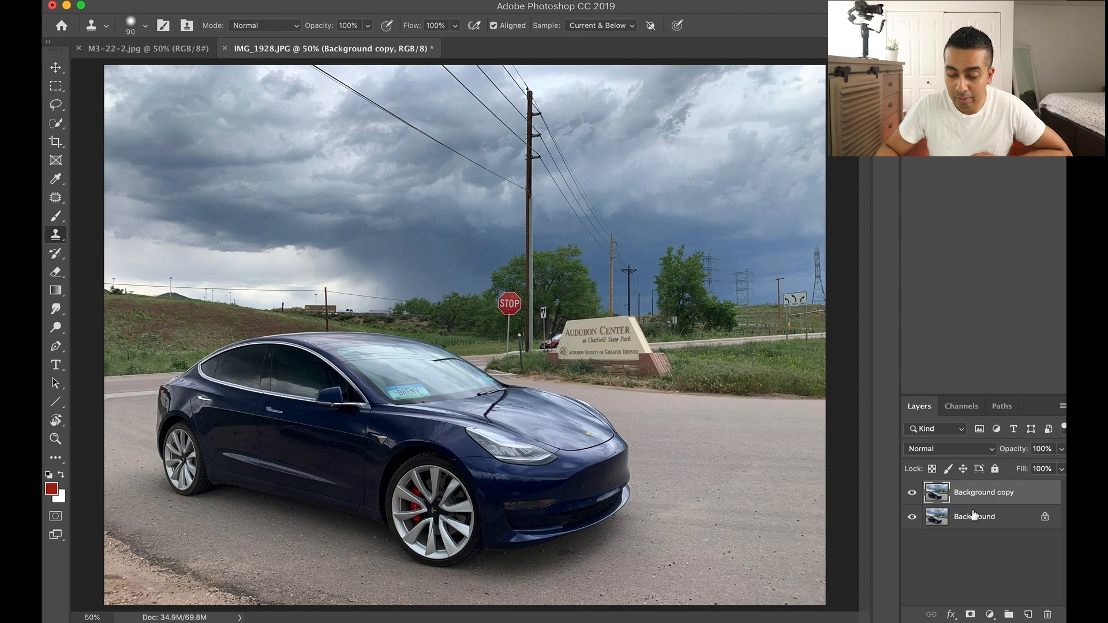
click(1030, 616)
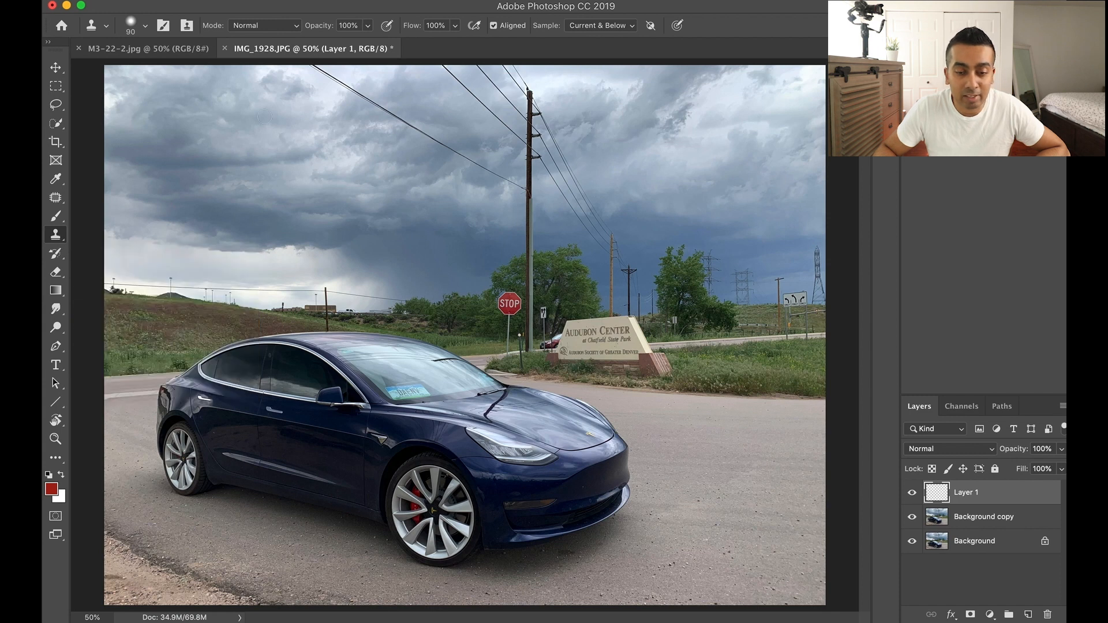
Set the Clone Stamp to sample from Current & Below
click(602, 29)
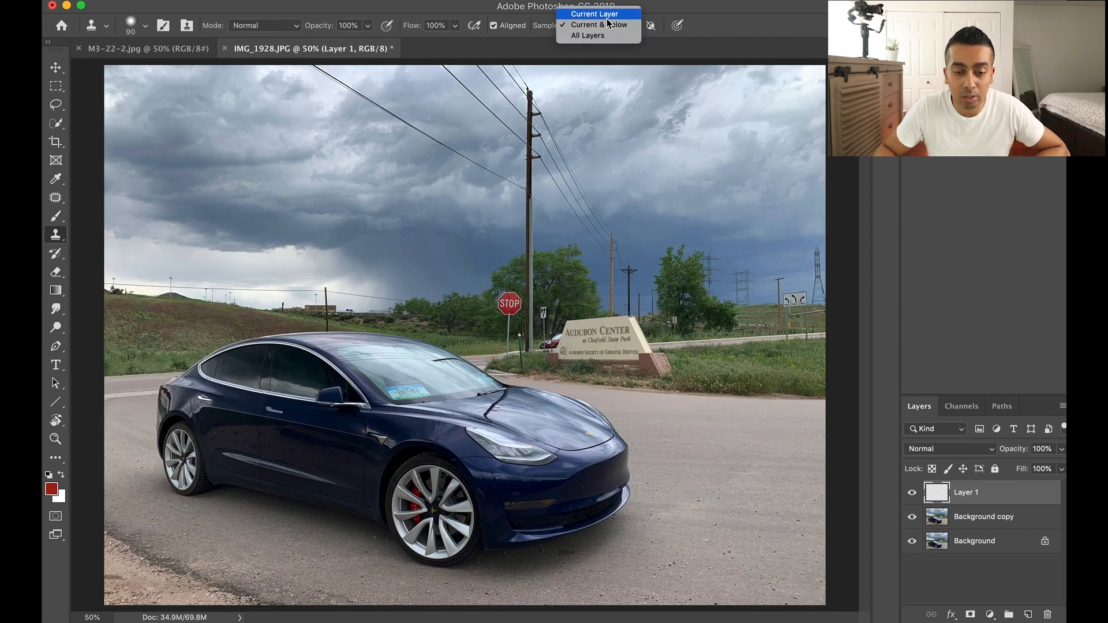
click(552, 46)
click(613, 33)
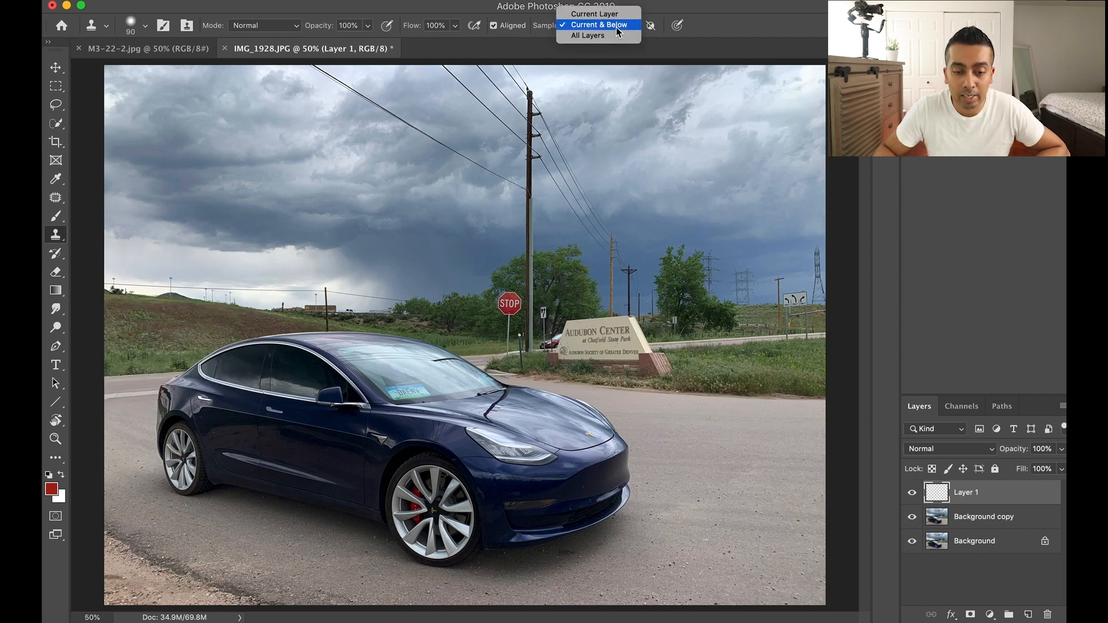
click(590, 28)
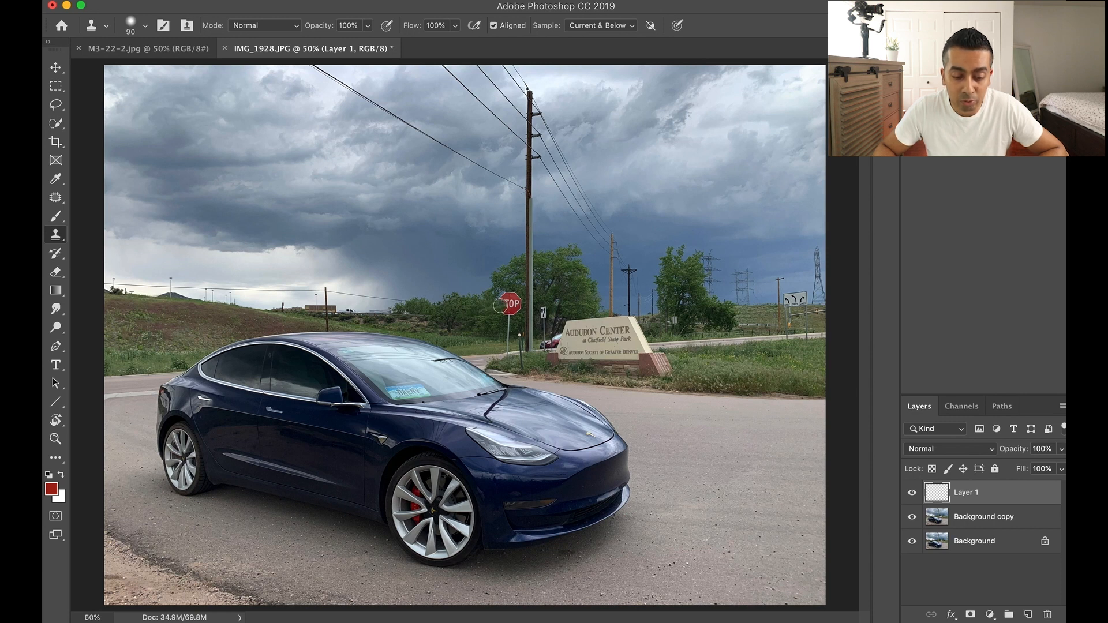
Remove the red stop sign beside the tall utility pole by cloning dark sky over it
click(501, 306)
click(504, 298)
click(512, 310)
click(513, 299)
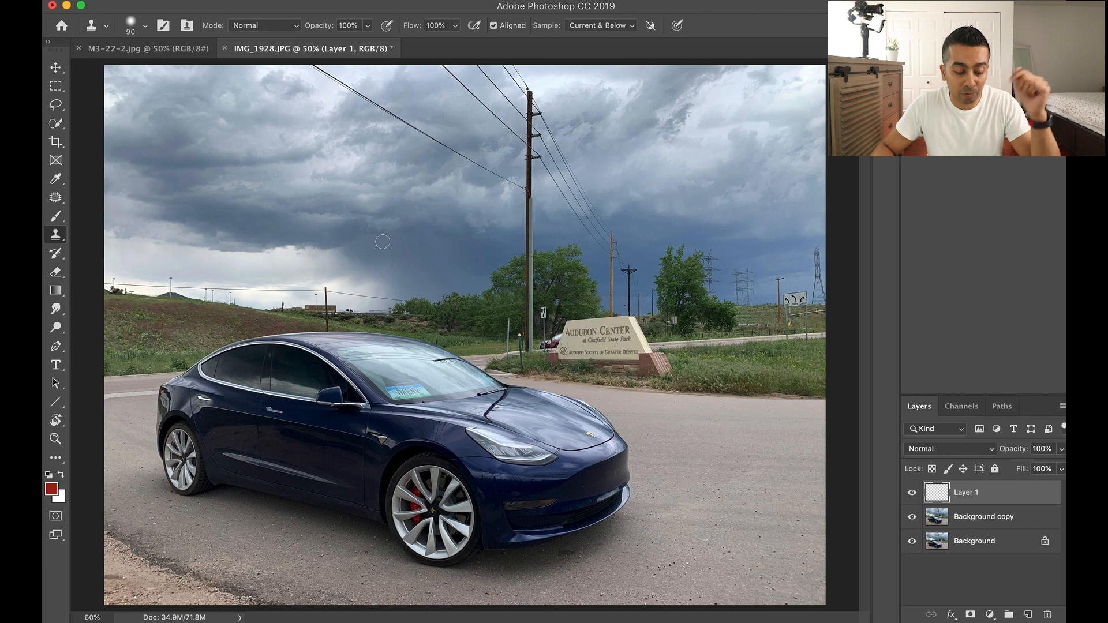
key(alt)
key(alt)
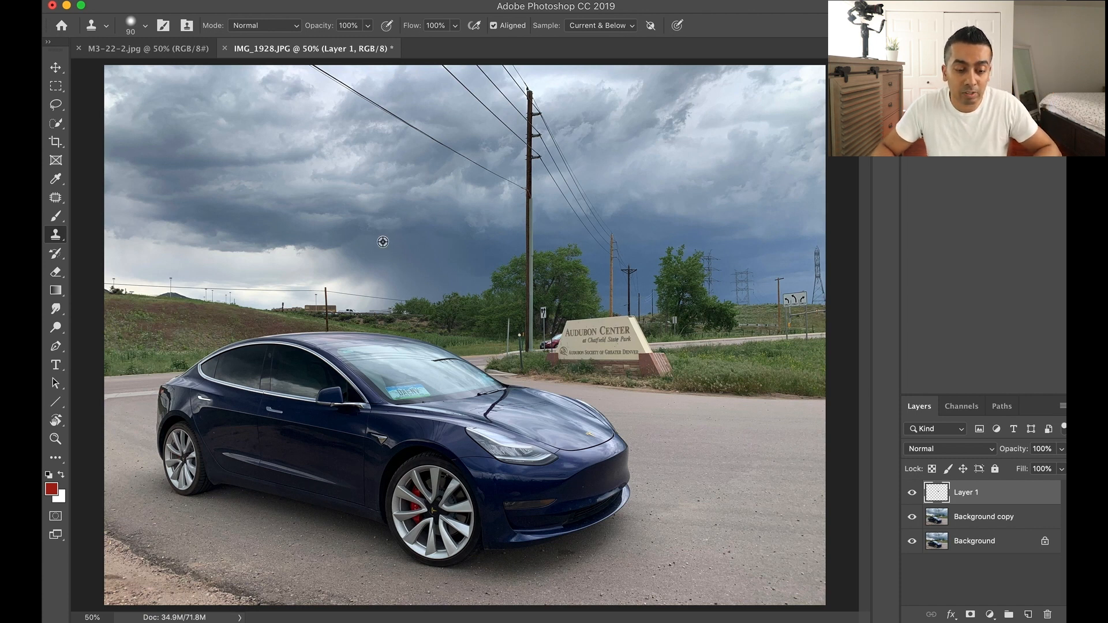
click(502, 310)
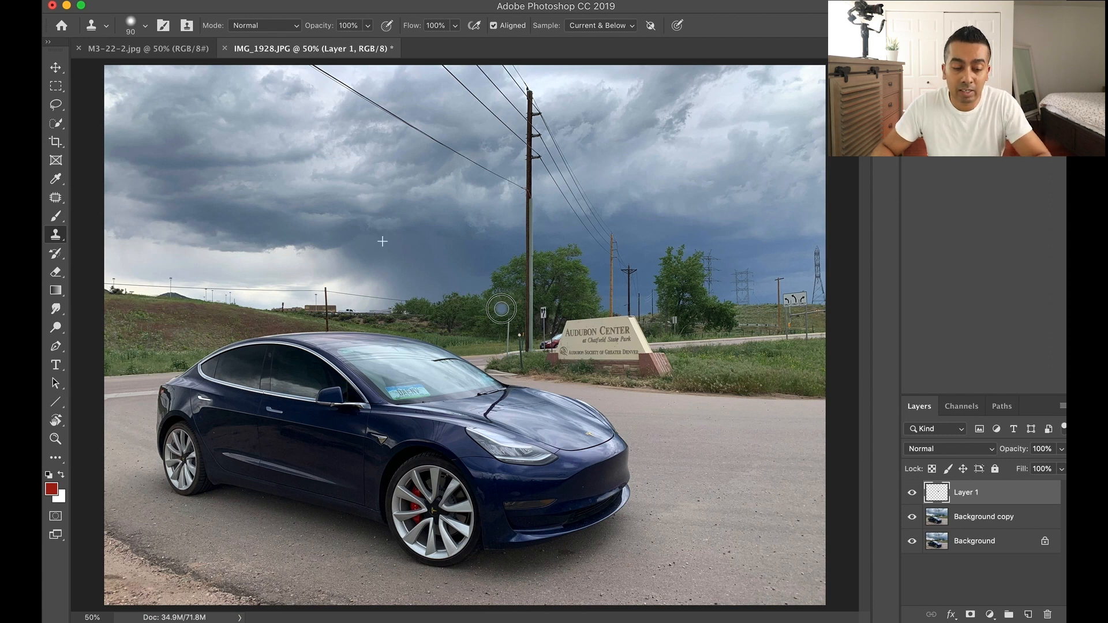
mouse_move(502, 310)
mouse_down()
mouse_move(512, 299)
mouse_move(502, 305)
mouse_move(513, 323)
mouse_up()
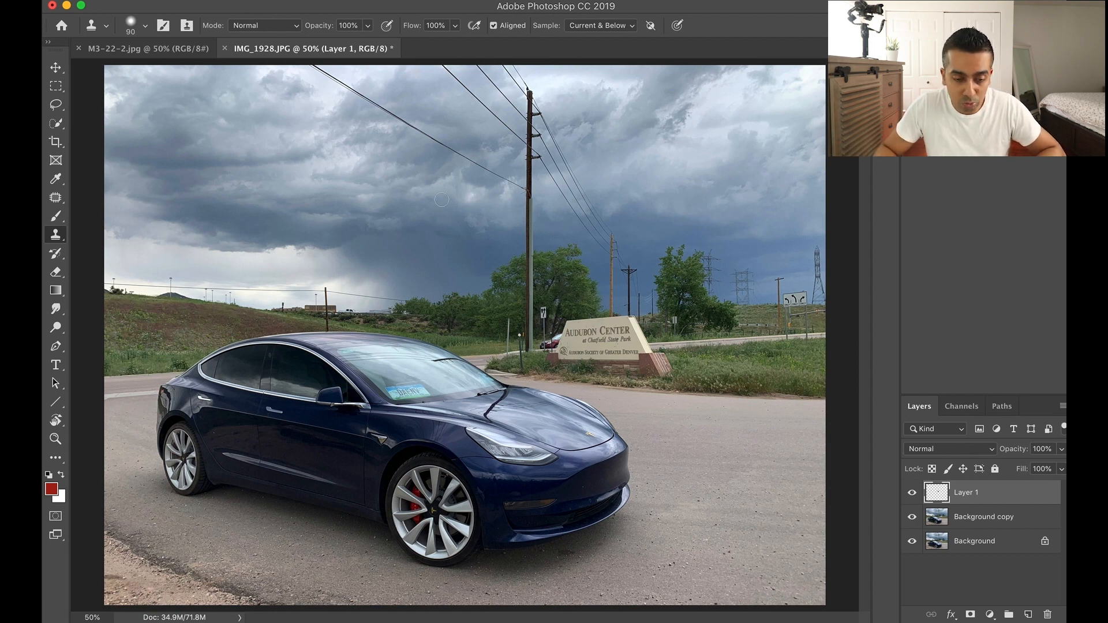
Clone the adjacent sky over a spot midway up the tall utility pole
alt+click(521, 231)
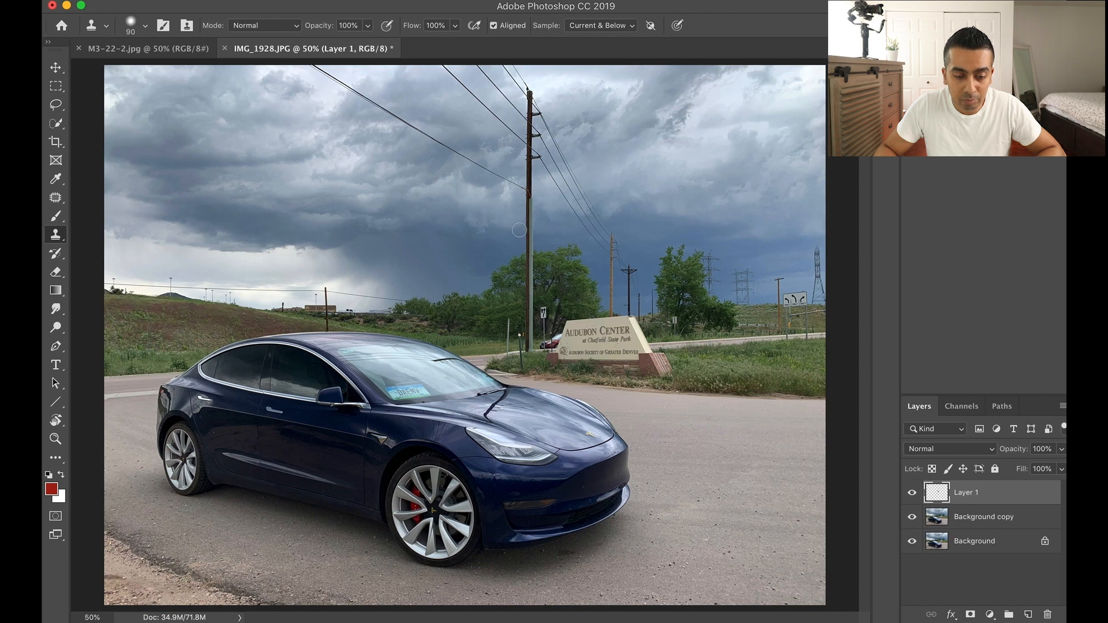
click(528, 229)
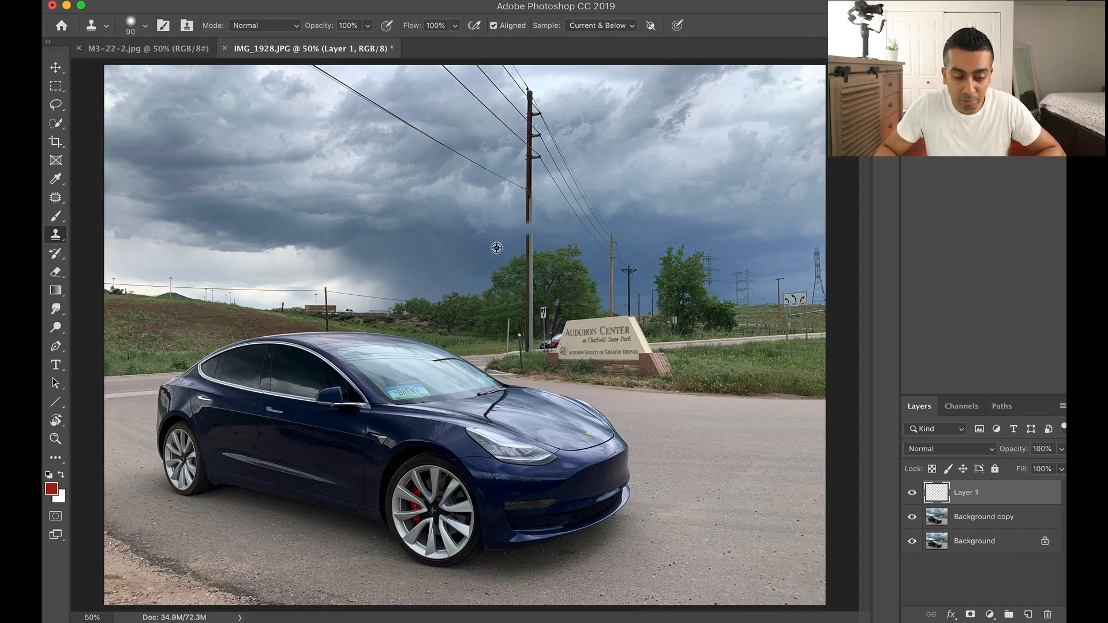
Try to cover a longer stretch of the tall utility pole with one upward clone stroke, and undo it
alt+click(496, 247)
drag(529, 228, 529, 193)
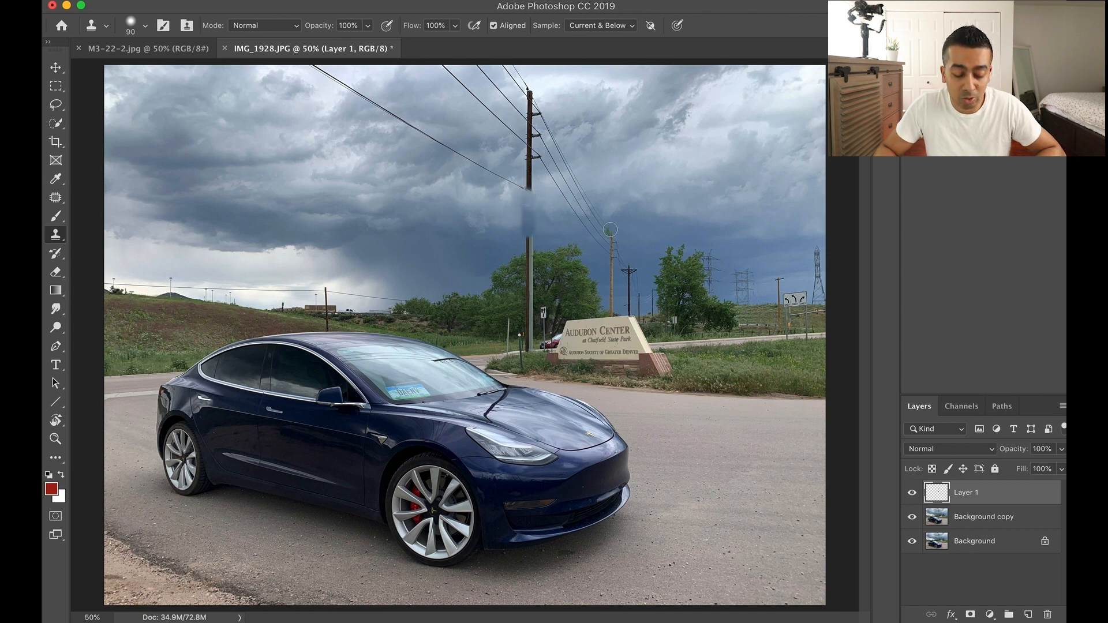
key(super+z)
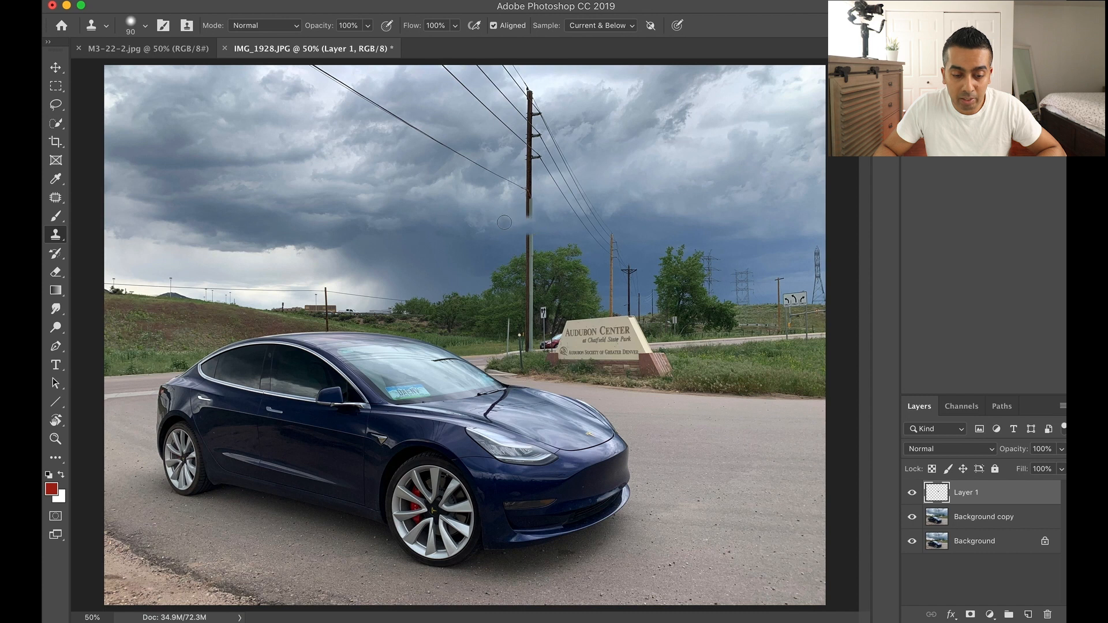
Erase the middle section of the tall utility pole with short clone strokes, resampling the sky beside it at each height
drag(530, 216, 531, 223)
alt+click(508, 216)
click(530, 208)
alt+click(512, 209)
click(528, 203)
alt+click(509, 201)
click(531, 199)
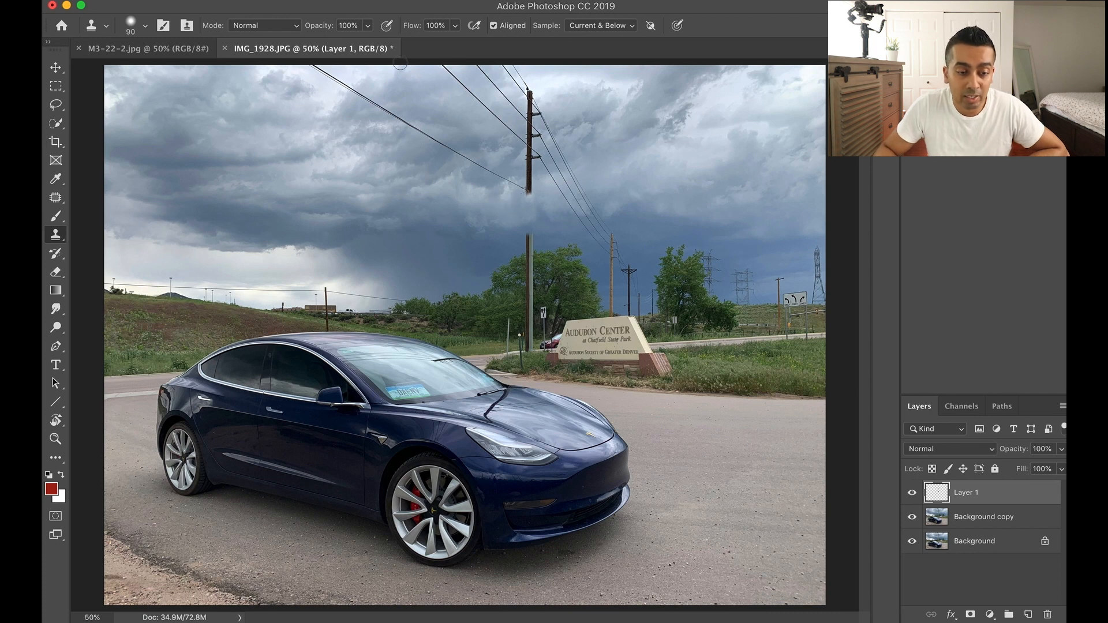
Look at the Clone Stamp's opacity control and compare IMG_1928.JPG with the retouched M3-22-2.jpg
click(368, 26)
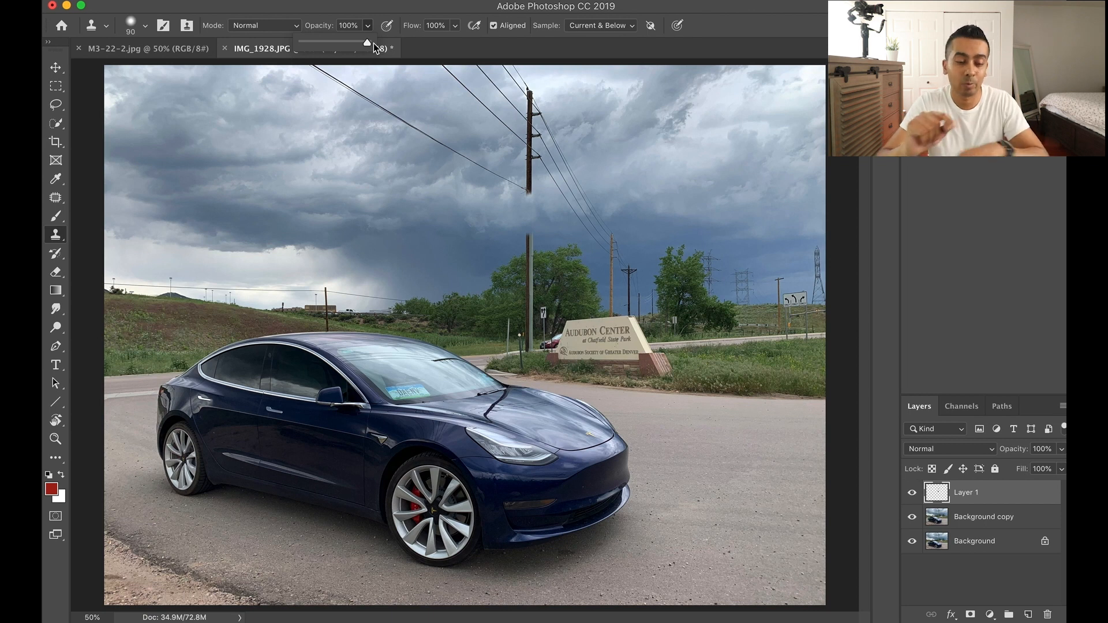
click(159, 49)
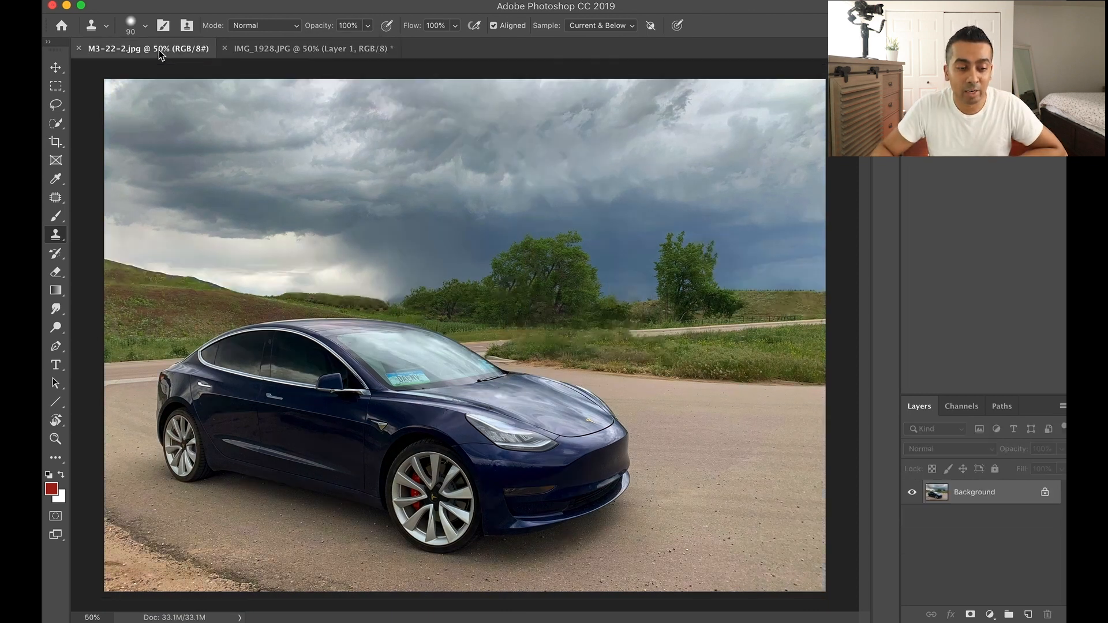
click(316, 52)
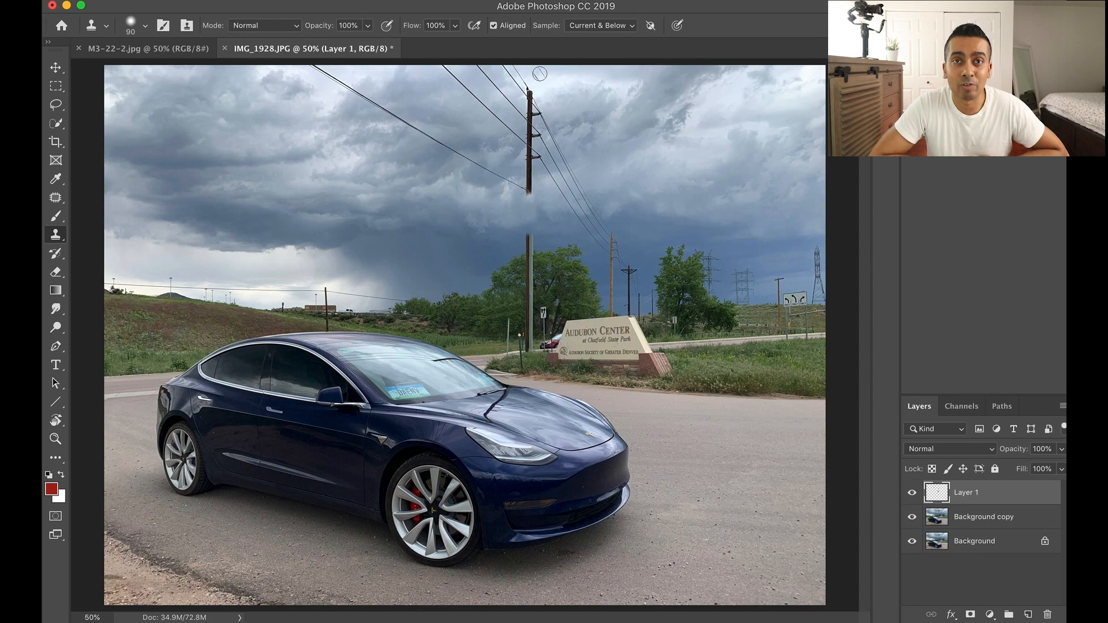